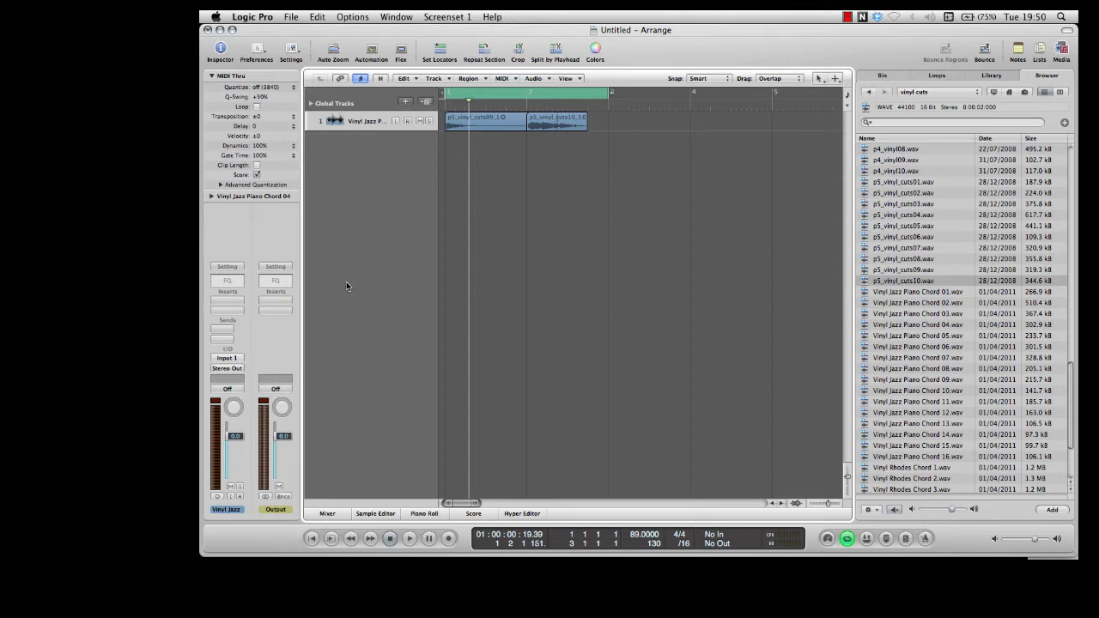
Insert a mono Compressor from the Dynamics plug-ins on the Vinyl Jazz Piano Chord 04 channel
click(235, 299)
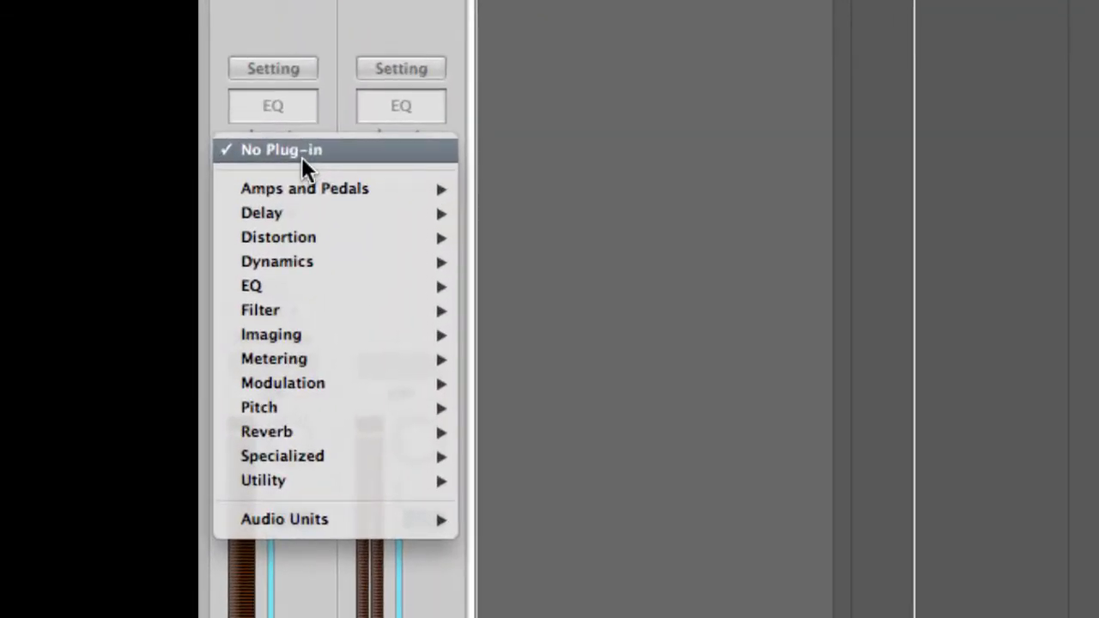
mouse_move(285, 260)
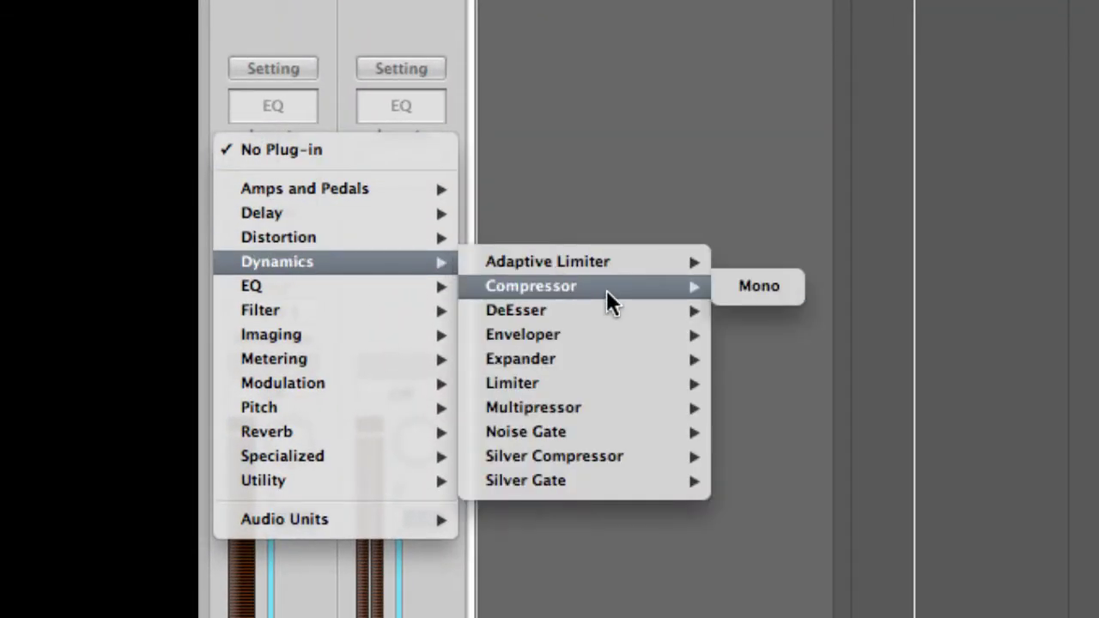
key(Escape)
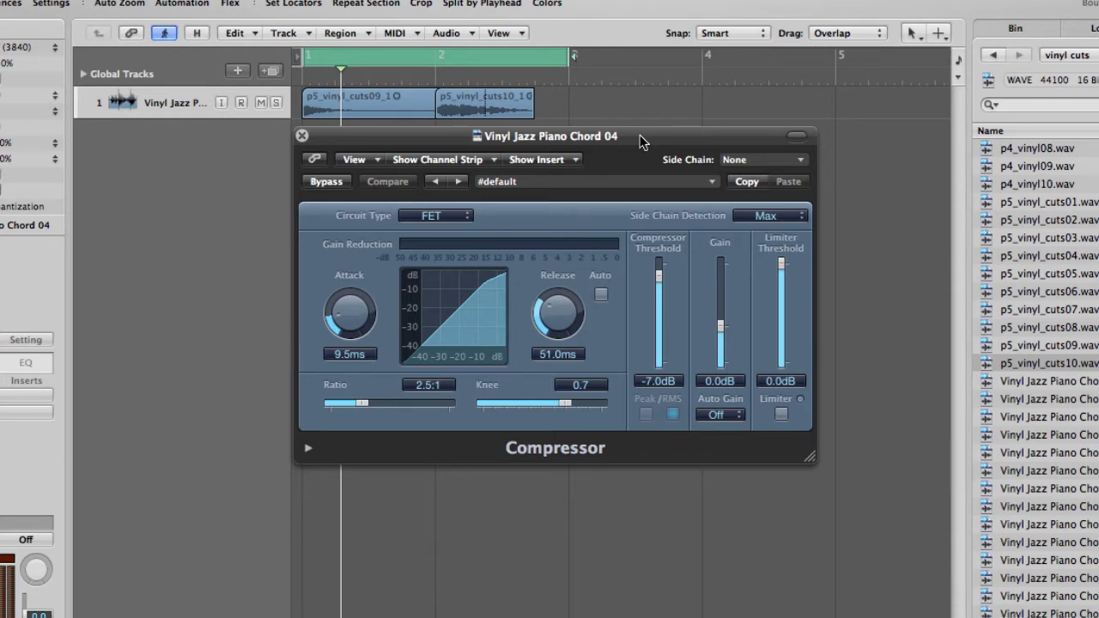
key(e)
key(e)
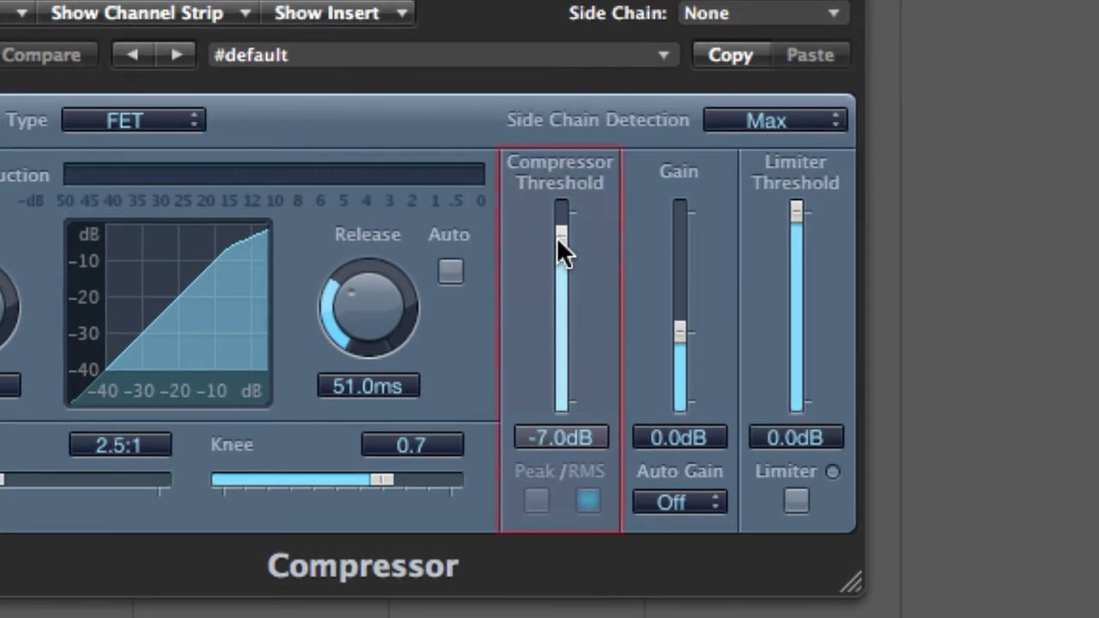
Raise the compressor threshold to 0.0 dB
drag(658, 274, 657, 263)
mouse_move(557, 202)
mouse_down()
mouse_move(556, 266)
mouse_move(551, 206)
mouse_up()
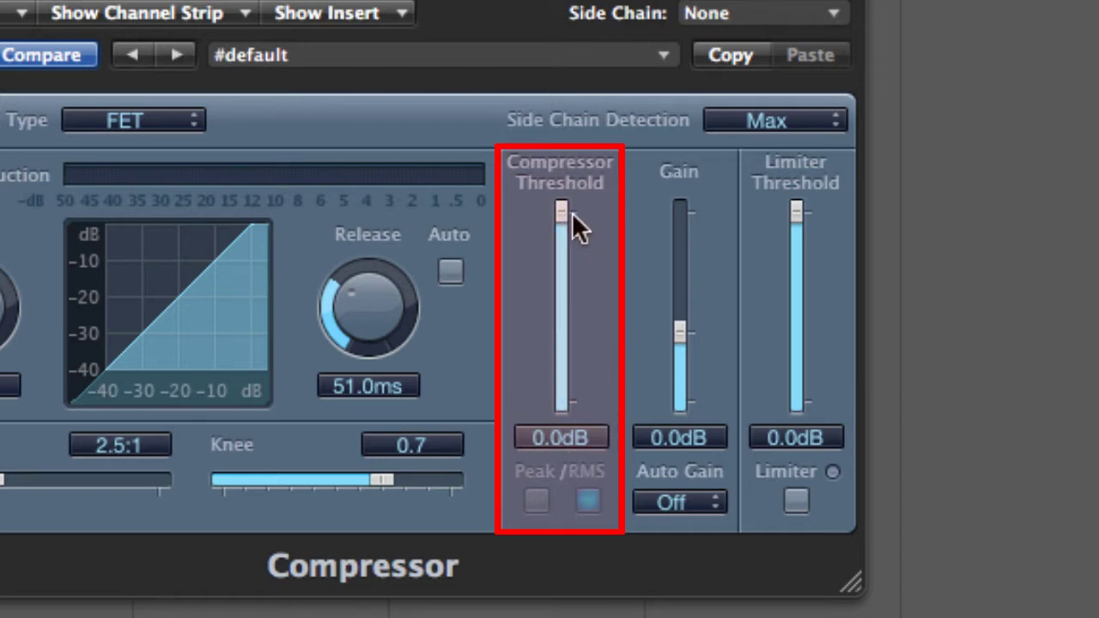
mouse_move(562, 206)
mouse_down()
mouse_move(561, 233)
mouse_move(559, 204)
mouse_up()
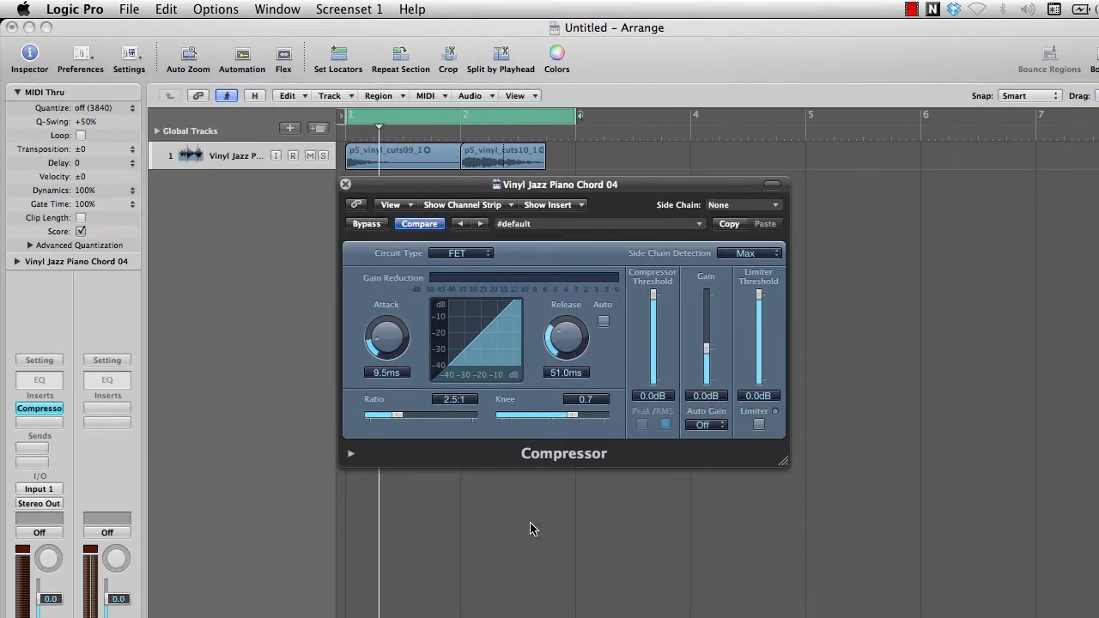
Play the looped vinyl cut regions to hear them uncompressed, and stop playback
key(space)
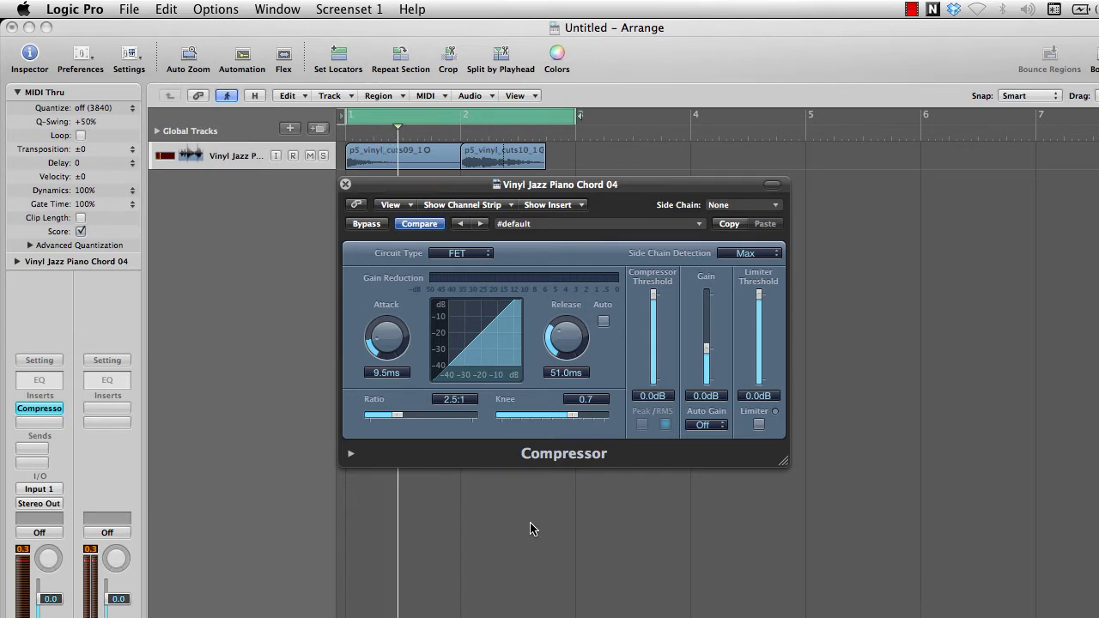
key(super+Right)
key(super+Right)
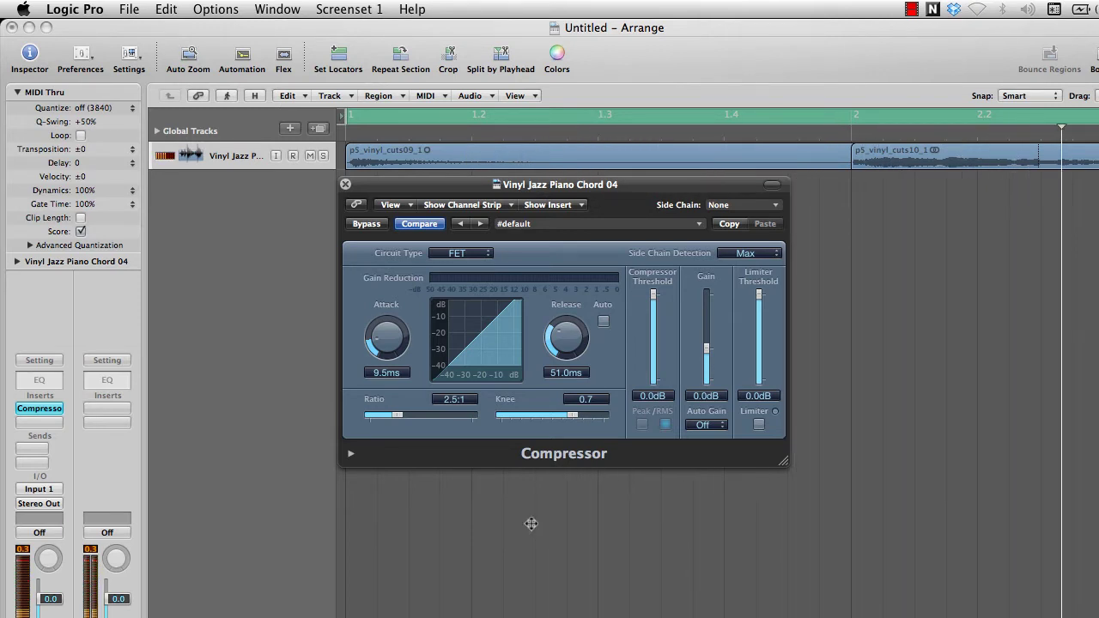
key(space)
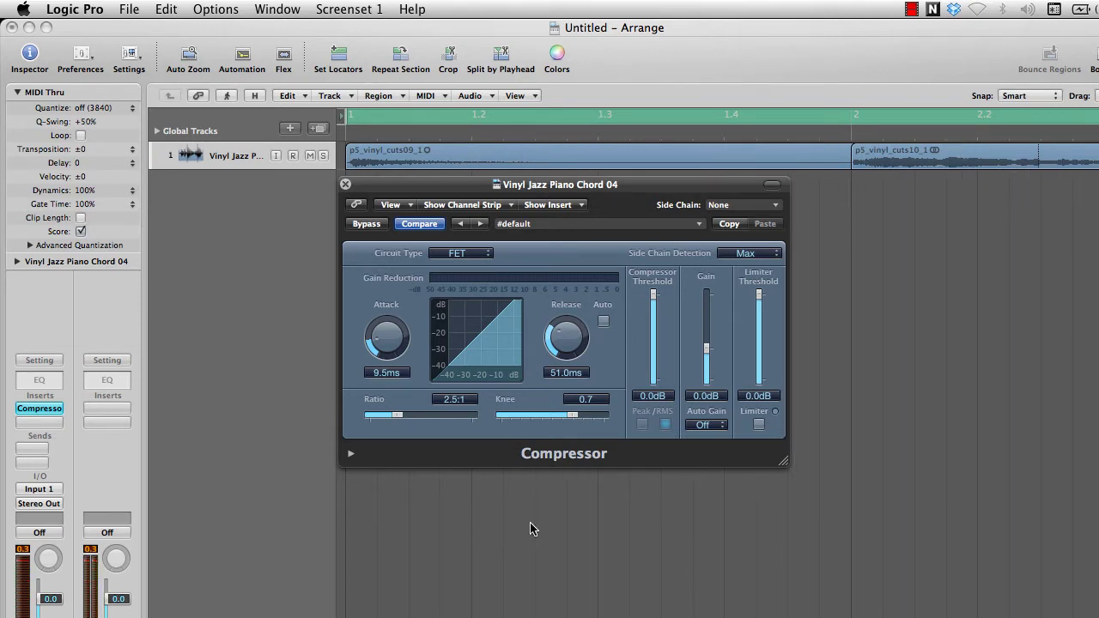
key(ctrl+Left)
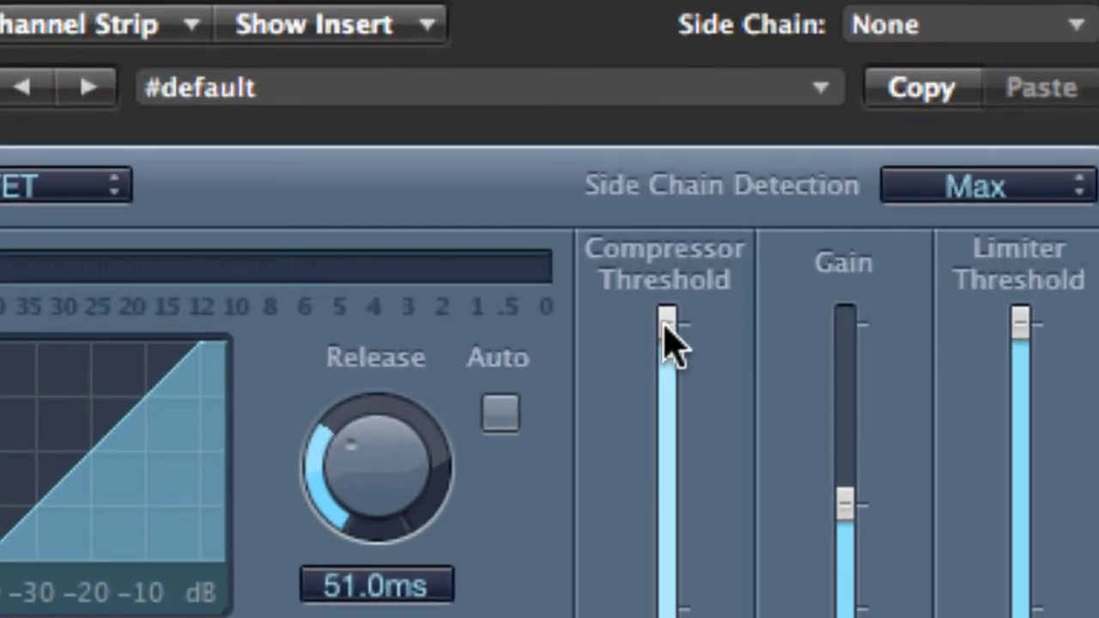
Lower the compressor threshold to -6.0 dB and stop playback
drag(664, 325, 664, 277)
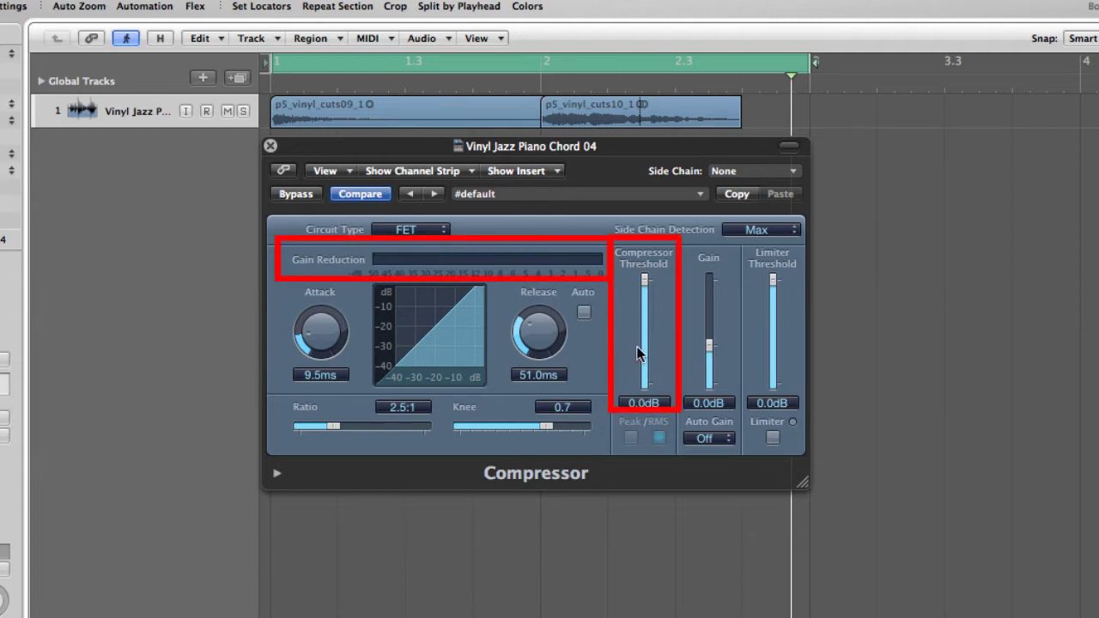
drag(646, 276, 645, 289)
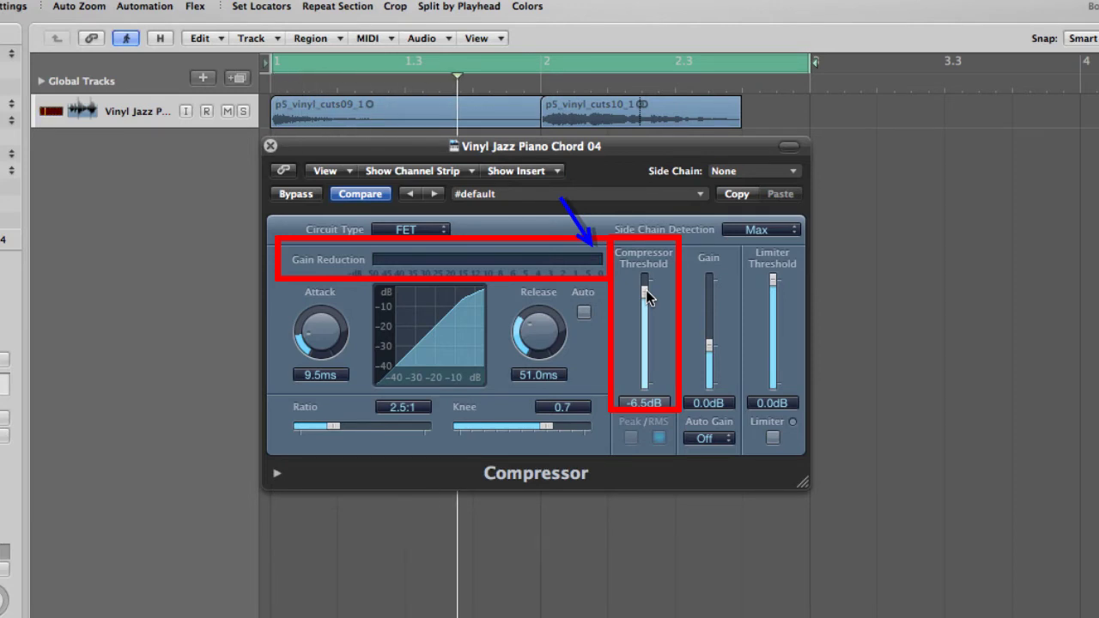
key(space)
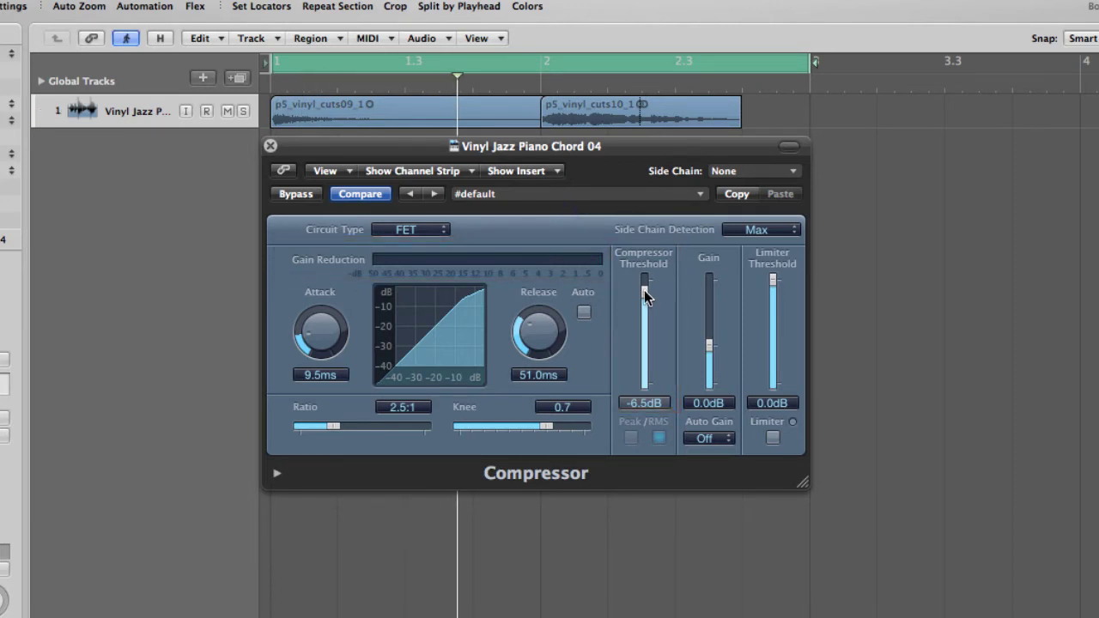
drag(644, 290, 644, 288)
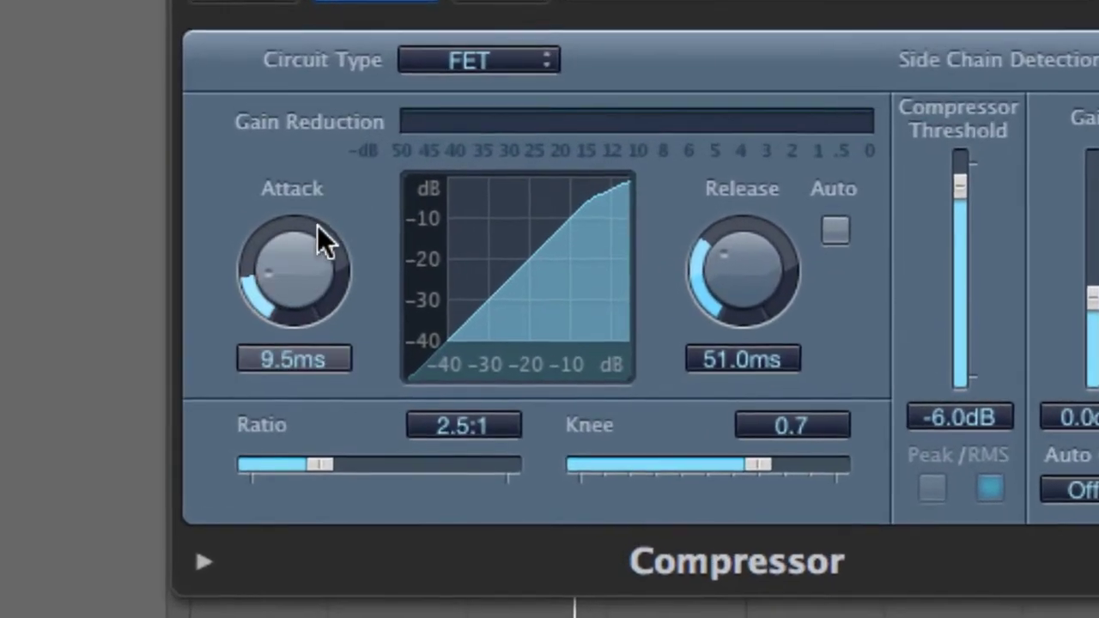
Set the compressor's attack to 13.5 ms and its release to 77.0 ms
drag(285, 286, 325, 352)
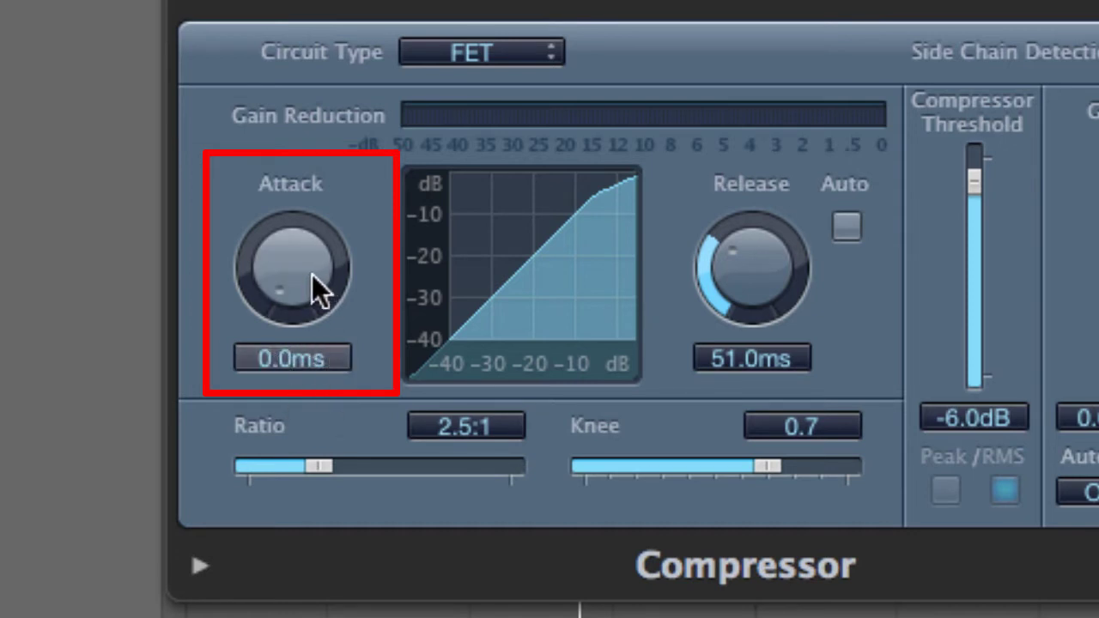
drag(314, 274, 206, 191)
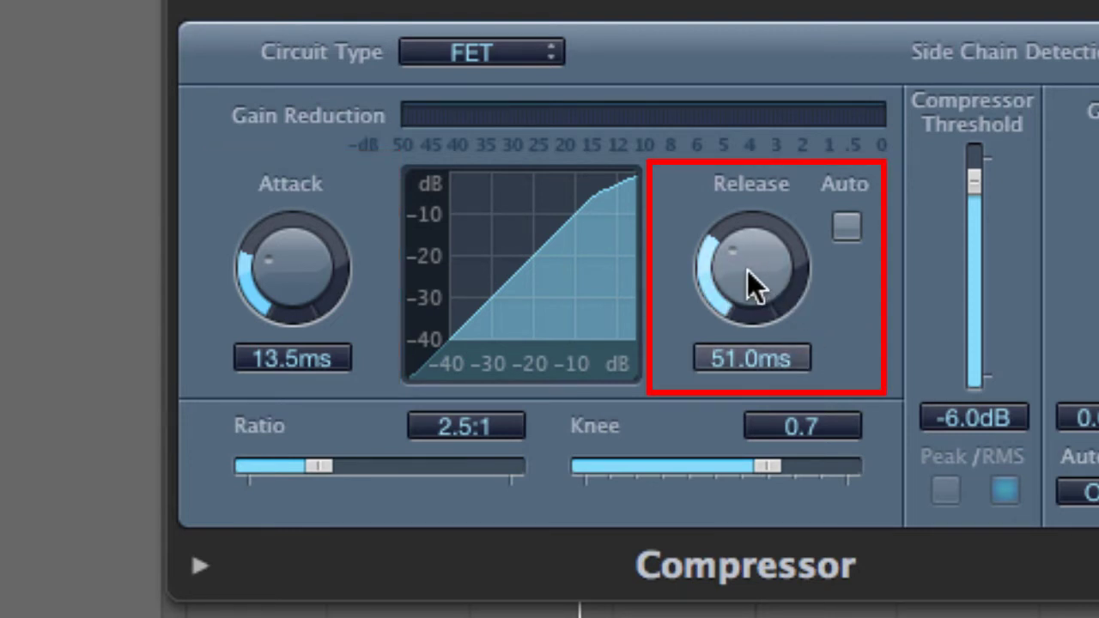
drag(747, 269, 718, 250)
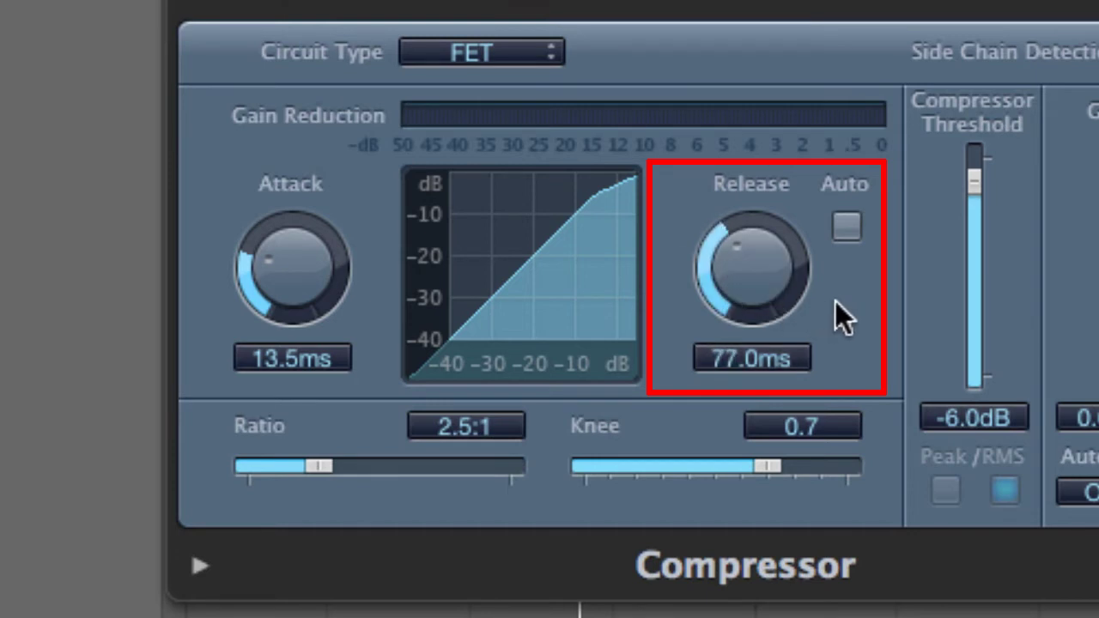
Try the compressor's automatic release option and switch it back off
click(853, 223)
click(852, 235)
click(851, 227)
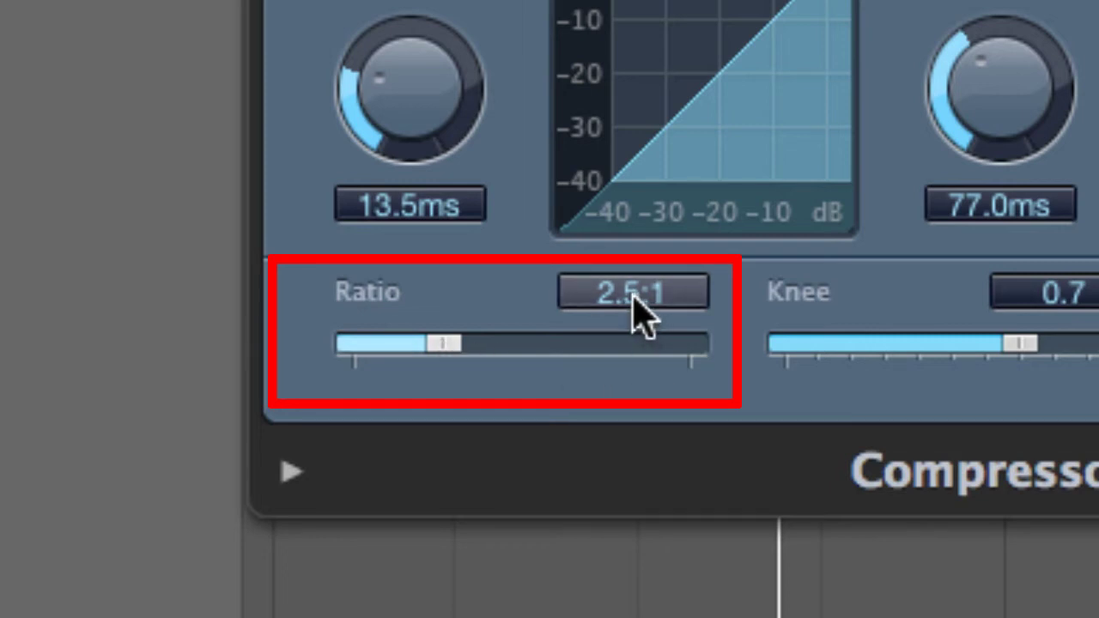
Set the compression ratio to 2:1 after trying 7.1:1
drag(435, 347, 538, 348)
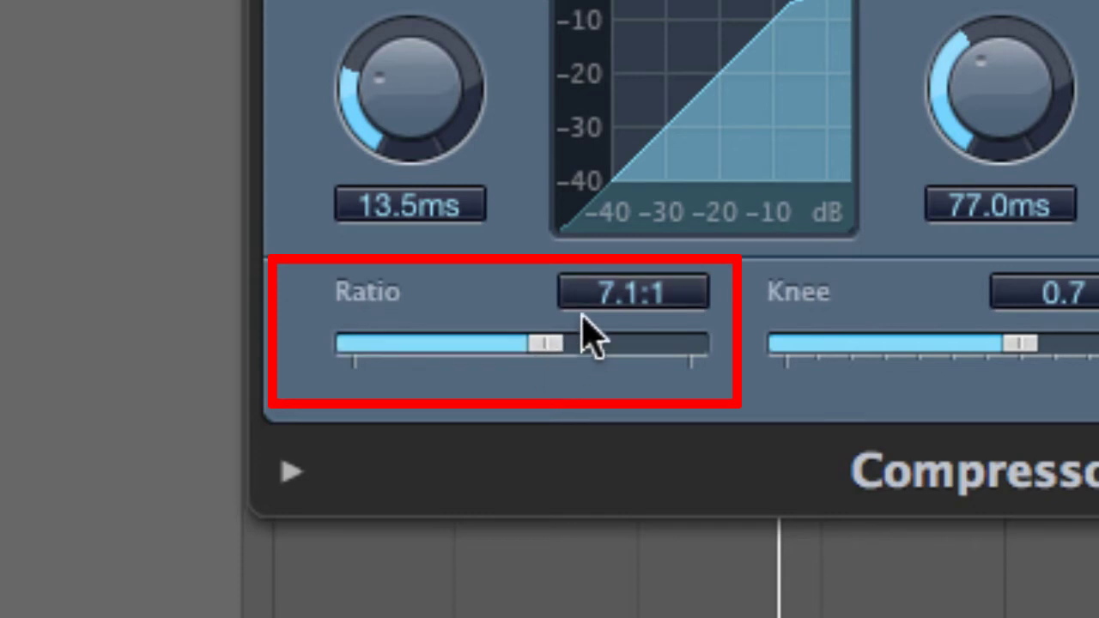
double_click(618, 294)
text(2)
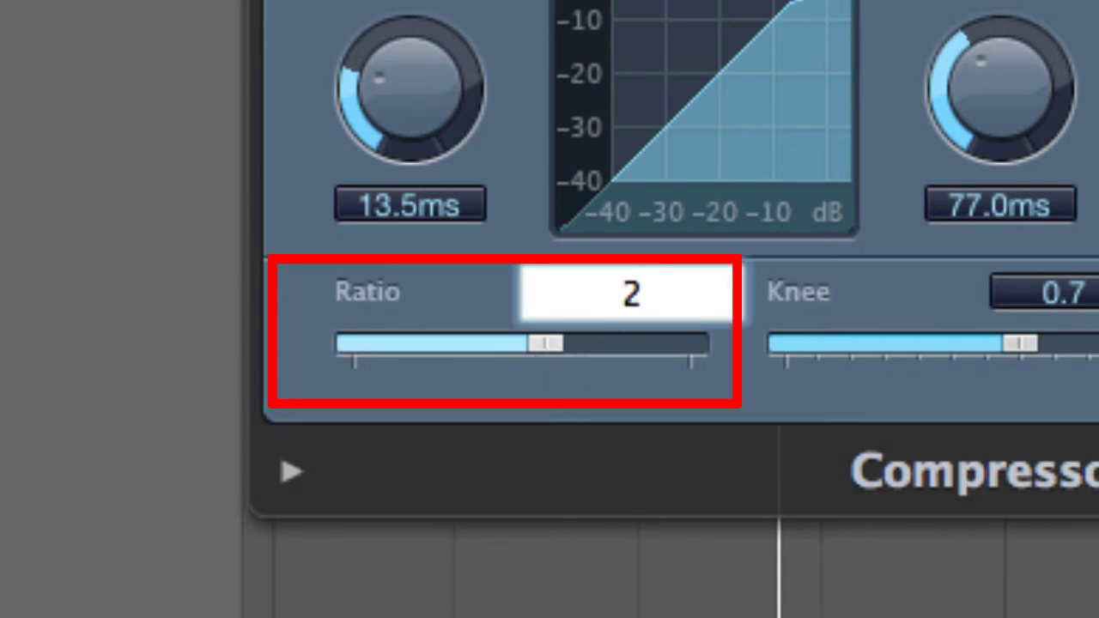
key(Return)
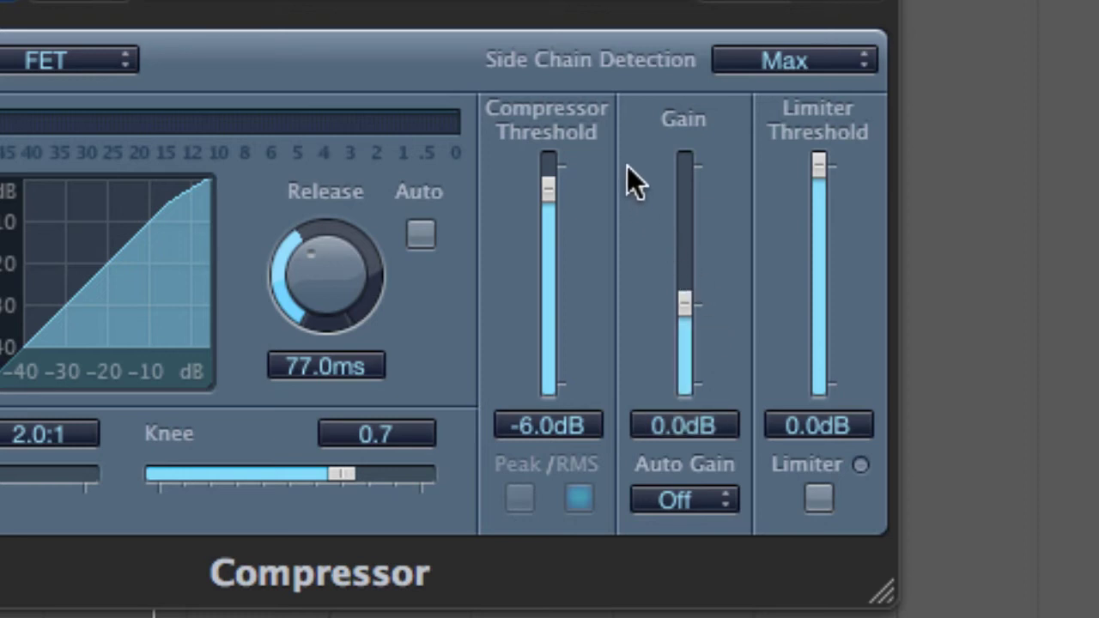
Try a gain of 3.0 dB on the compressor and reset it to 0.0 dB
mouse_move(548, 181)
mouse_down()
mouse_move(548, 159)
mouse_move(552, 279)
mouse_move(543, 181)
mouse_up()
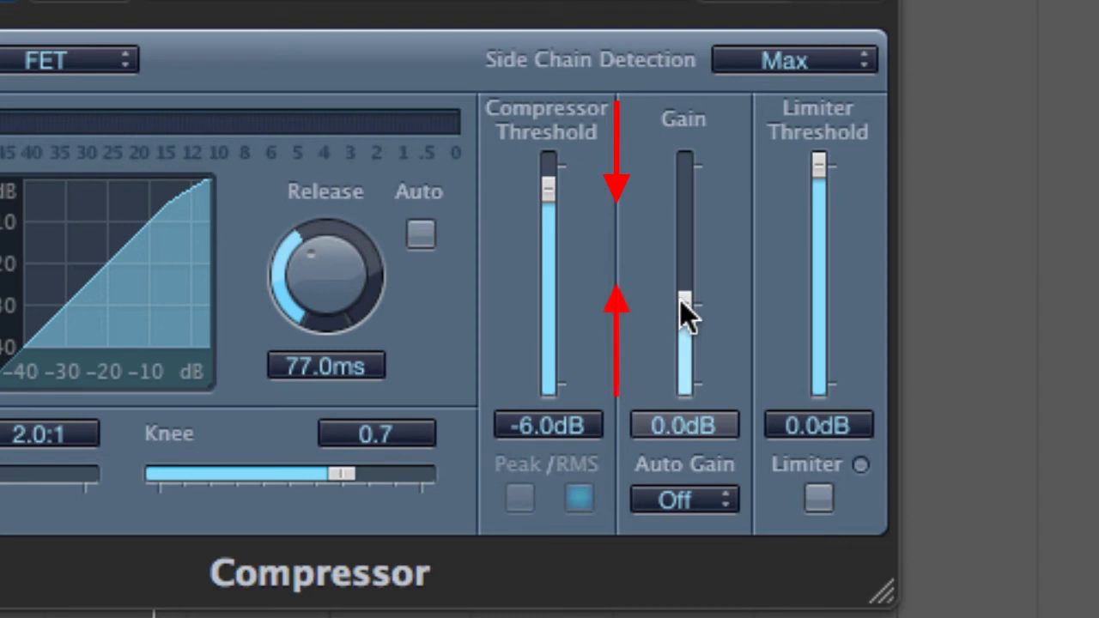
mouse_move(680, 300)
mouse_down()
mouse_move(672, 284)
mouse_move(679, 309)
mouse_move(684, 165)
mouse_move(684, 295)
mouse_move(677, 187)
mouse_move(665, 288)
mouse_up()
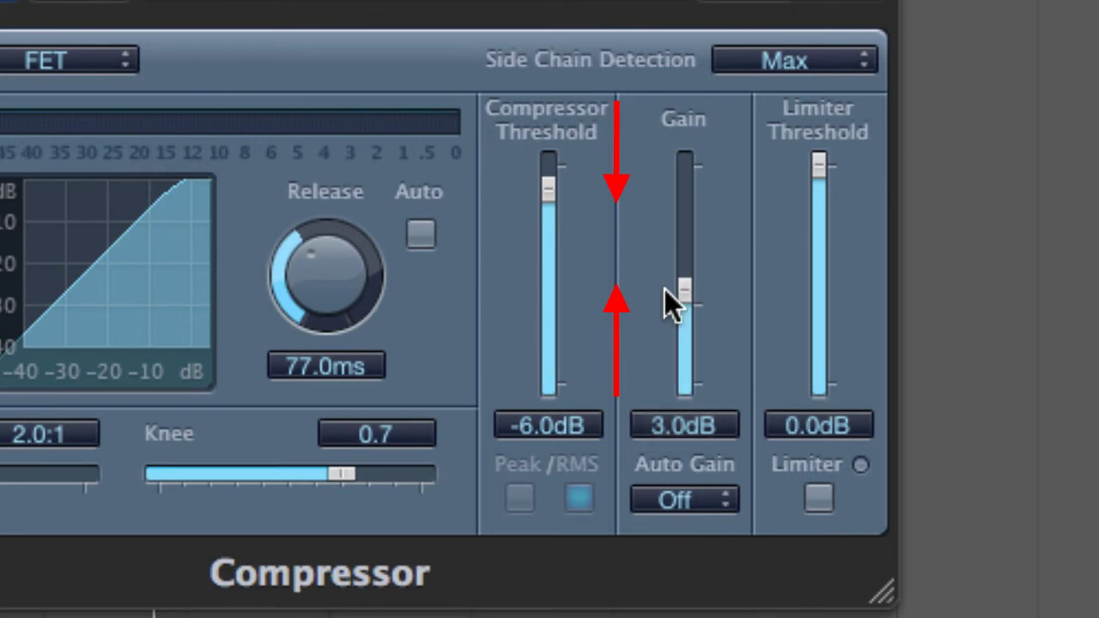
alt+click(680, 296)
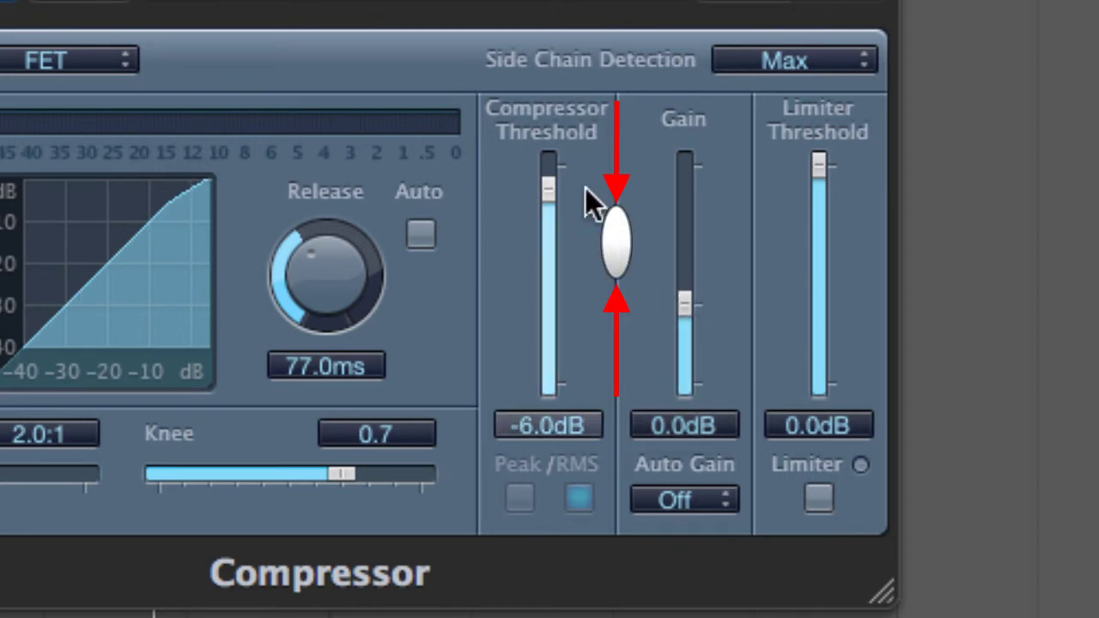
Try a threshold of -14.5 dB with 4.5 dB of gain, and return both to 0.0 dB
drag(544, 193, 549, 233)
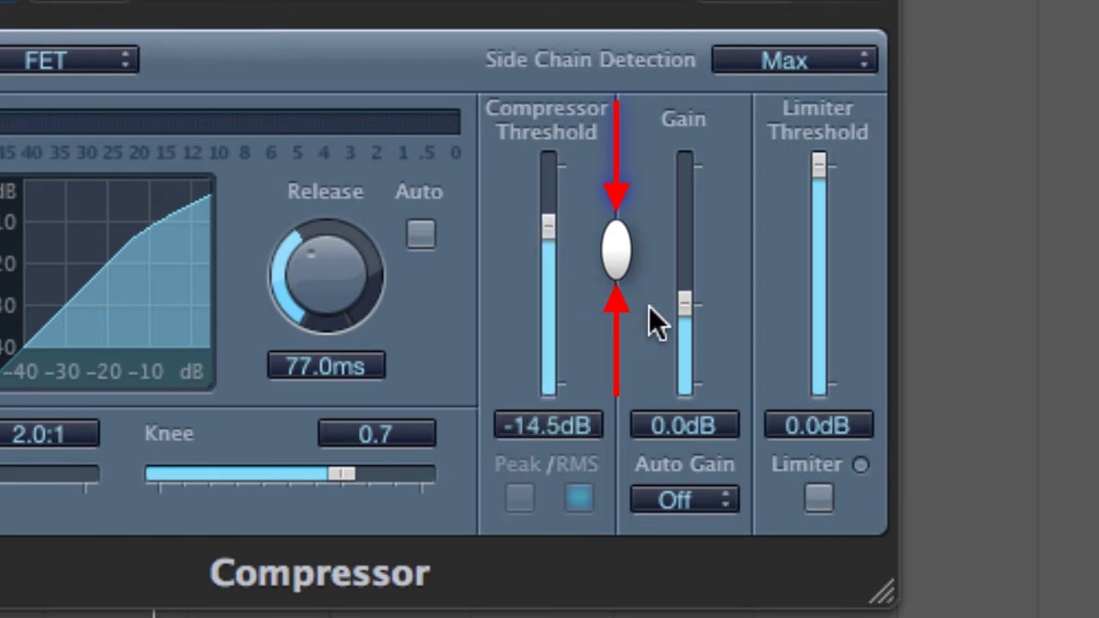
drag(684, 306, 684, 289)
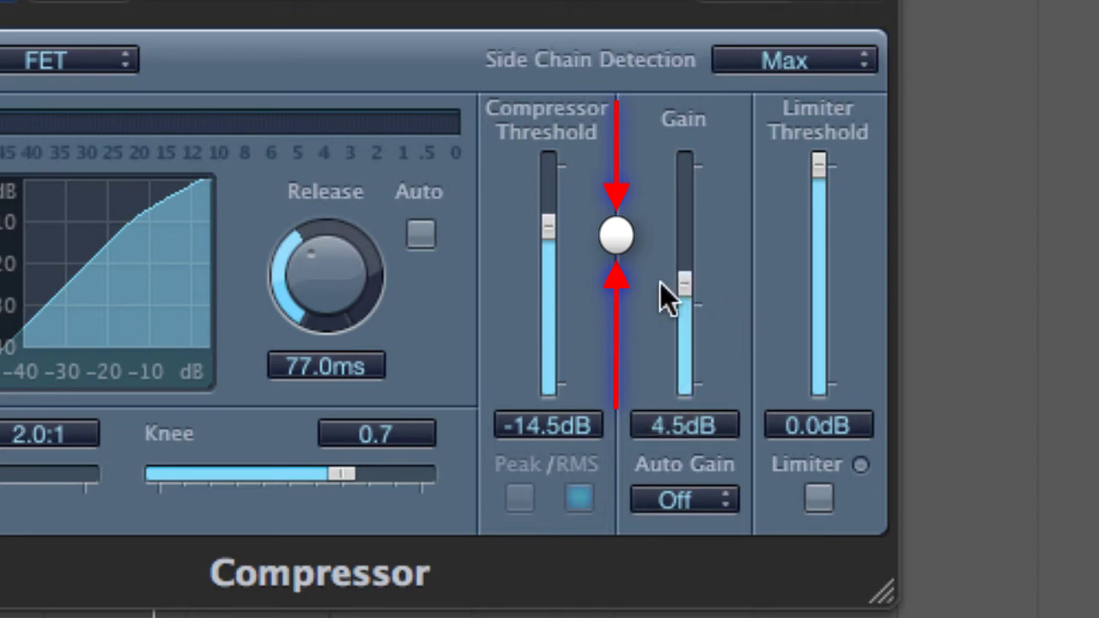
drag(548, 226, 544, 164)
drag(681, 280, 688, 309)
alt+click(688, 306)
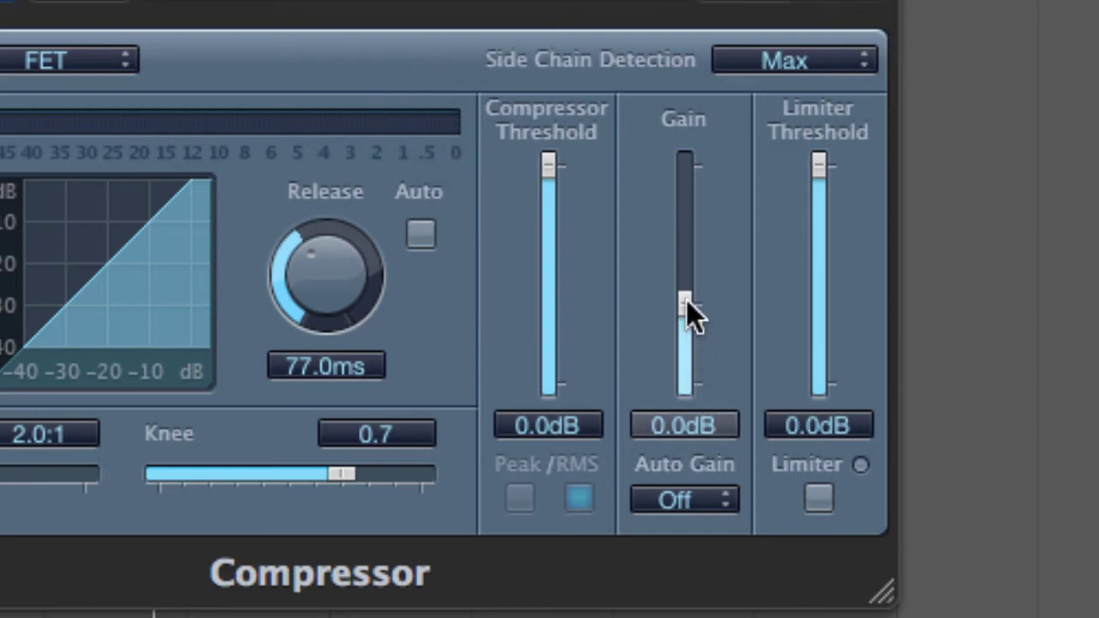
Raise only the compressor's gain to 6.0 dB and reset it to 0.0 dB
drag(686, 300, 686, 275)
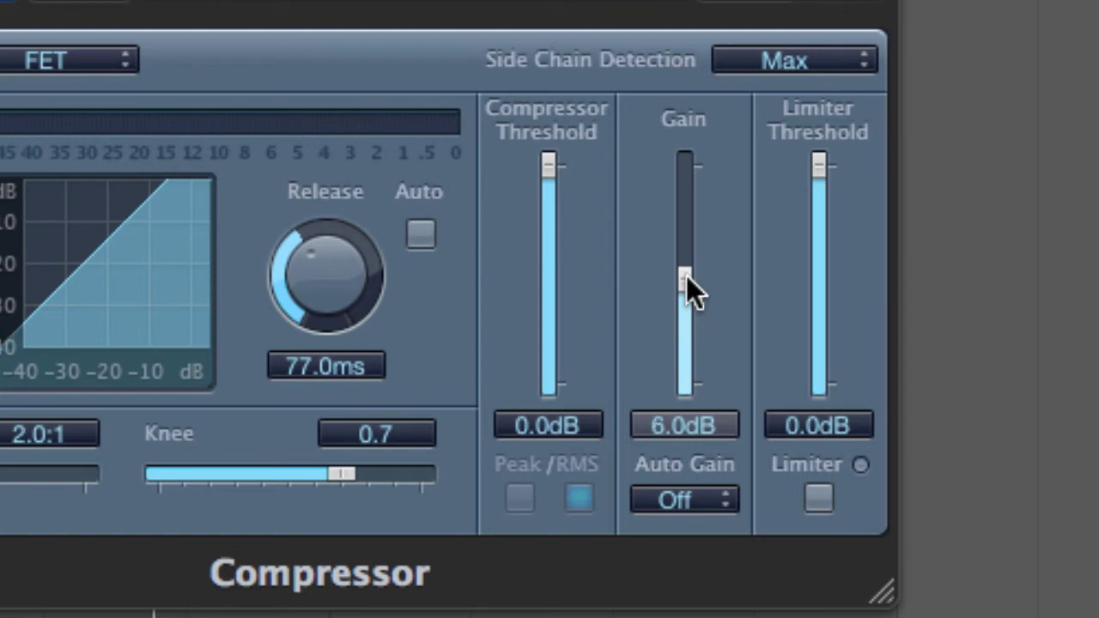
alt+click(686, 275)
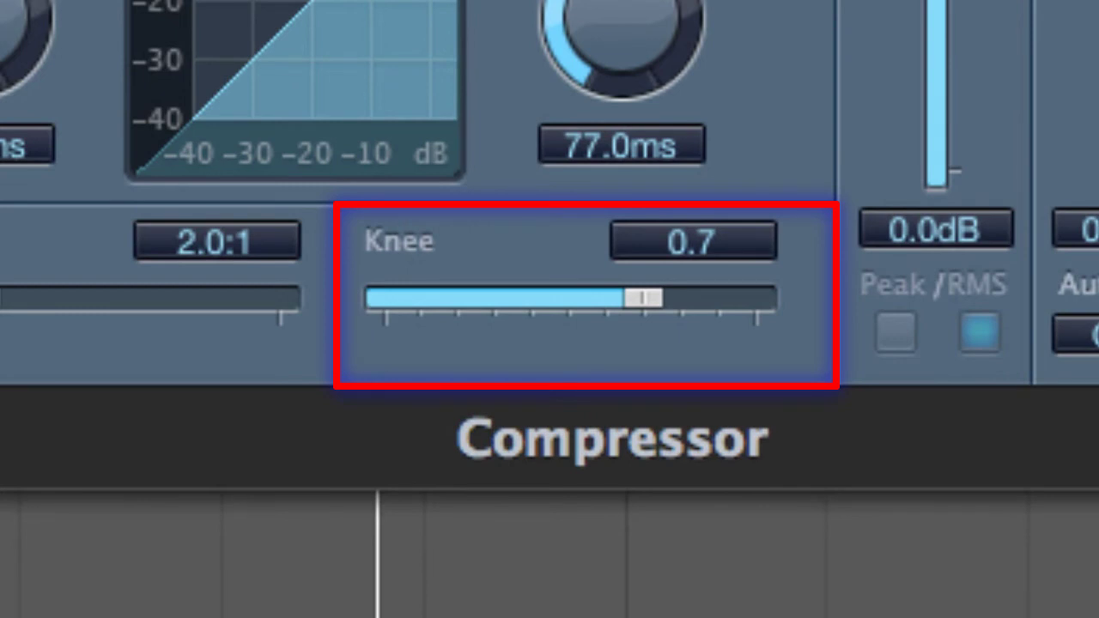
Move the compressor's knee to 0.0 and then set it to 1.0
drag(650, 290, 365, 283)
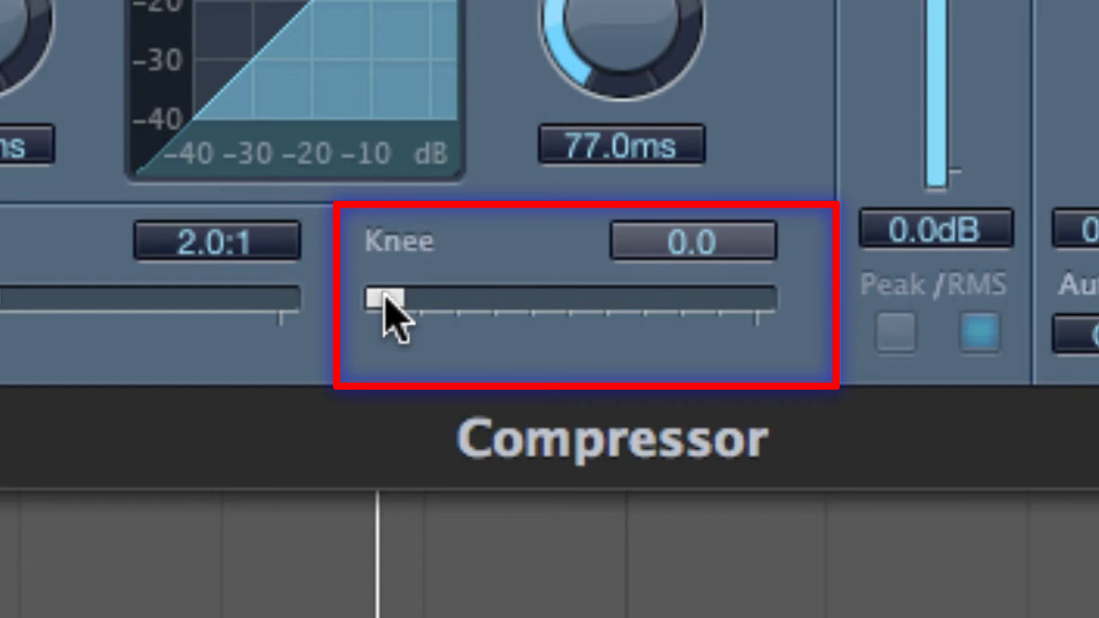
drag(395, 300, 743, 313)
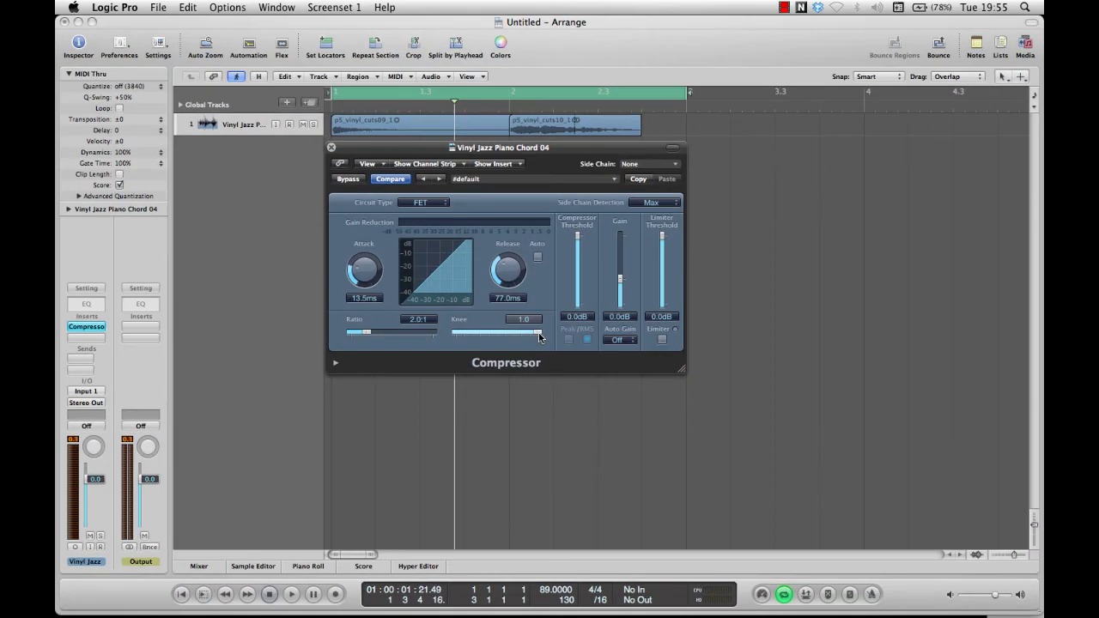
drag(539, 338, 541, 341)
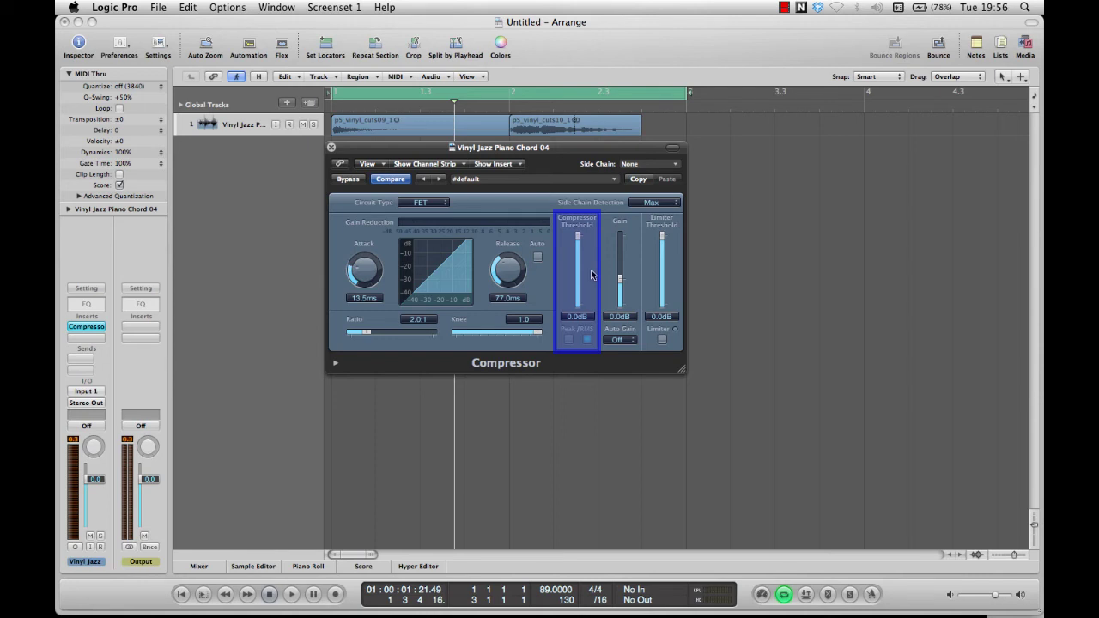
Lower the compressor threshold to -16.0 dB while the loop plays, and stop playback
key(space)
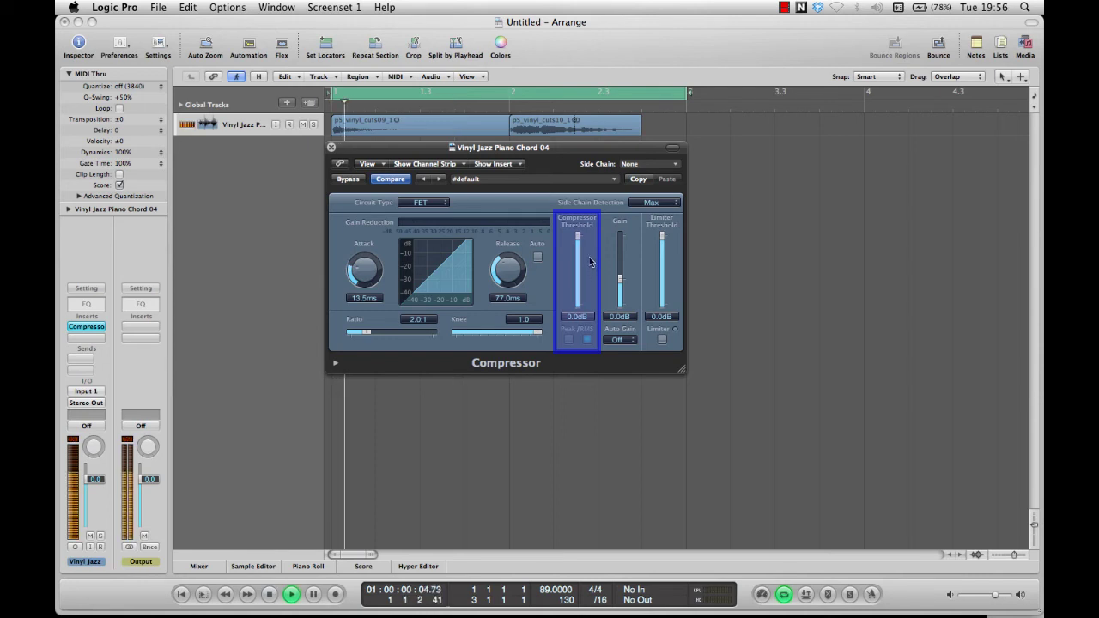
mouse_move(590, 274)
mouse_down()
mouse_move(579, 246)
mouse_move(577, 261)
mouse_up()
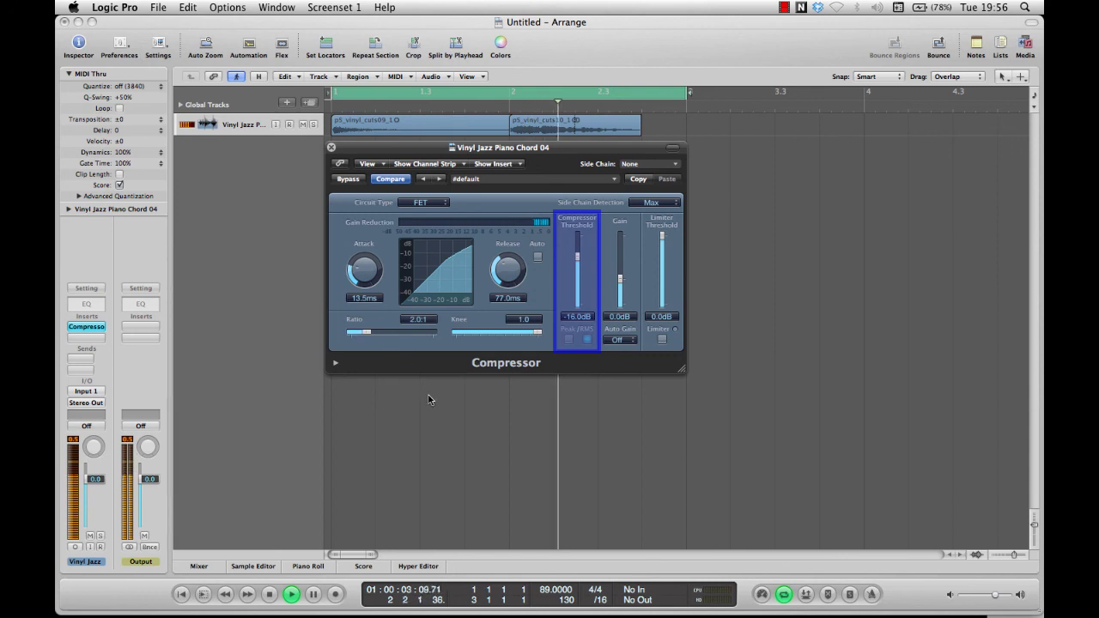
key(space)
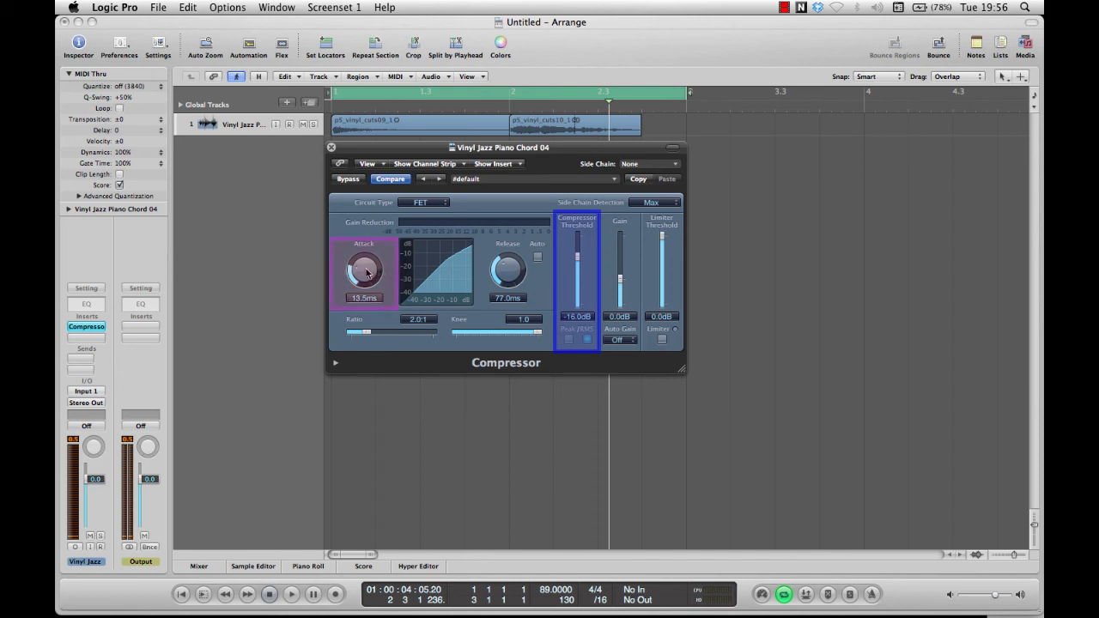
Set the compressor's attack to 10.0 ms, release to 30.0 ms, ratio to 2.5:1 and knee to 0.7
drag(367, 273, 369, 281)
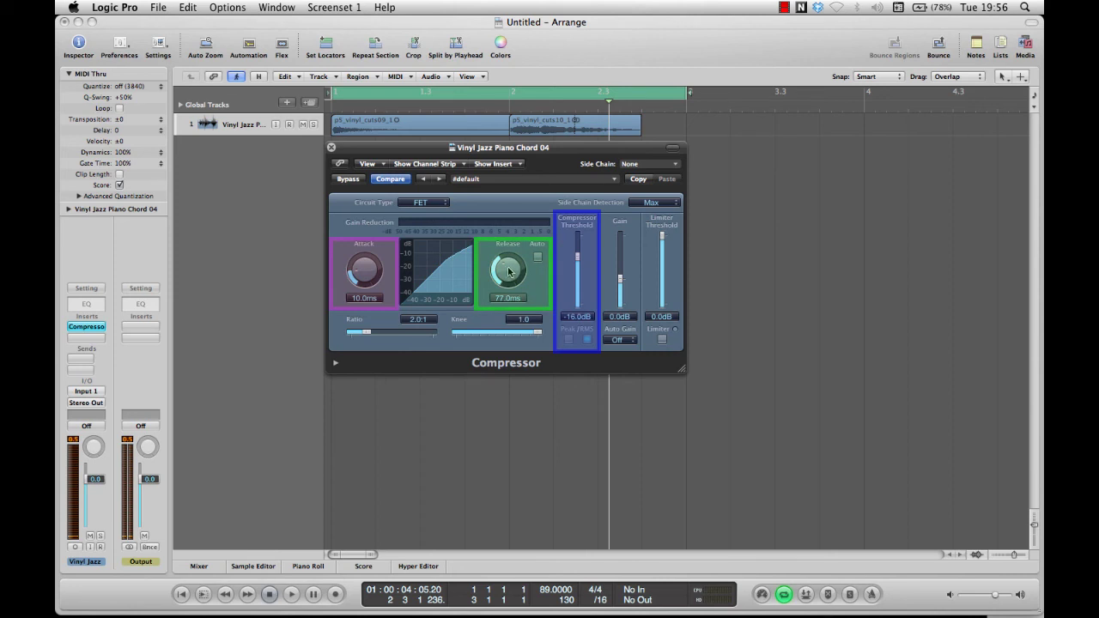
drag(509, 271, 508, 285)
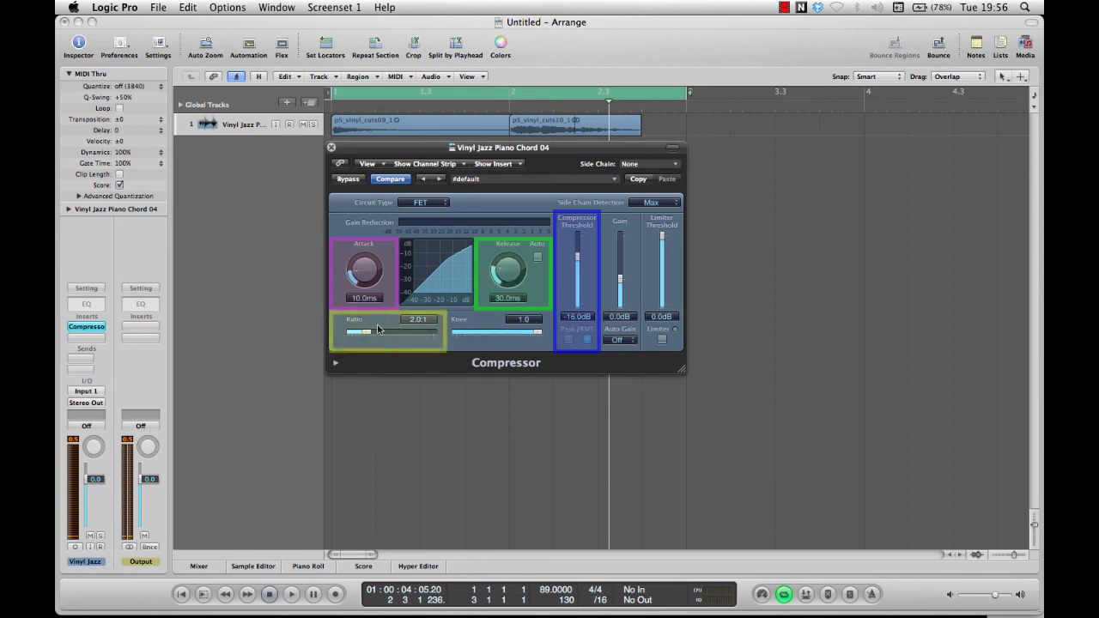
mouse_move(366, 334)
mouse_down()
mouse_move(382, 334)
mouse_move(370, 334)
mouse_up()
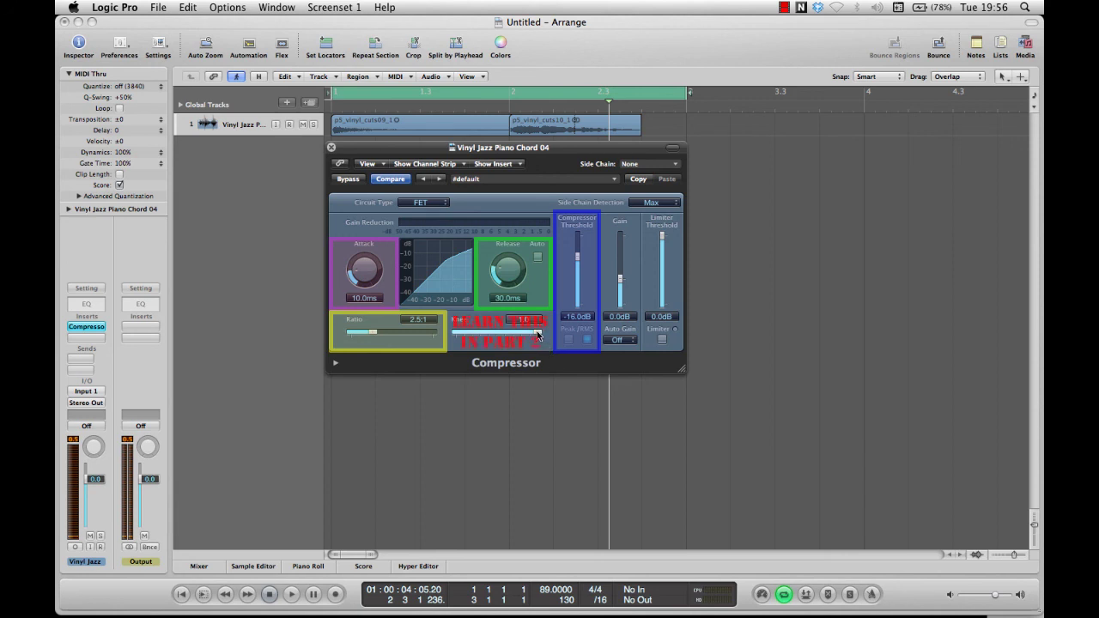
drag(539, 335, 511, 334)
Play the loop twice to audition the compressed sample and watch the gain reduction, stopping playback each time
key(space)
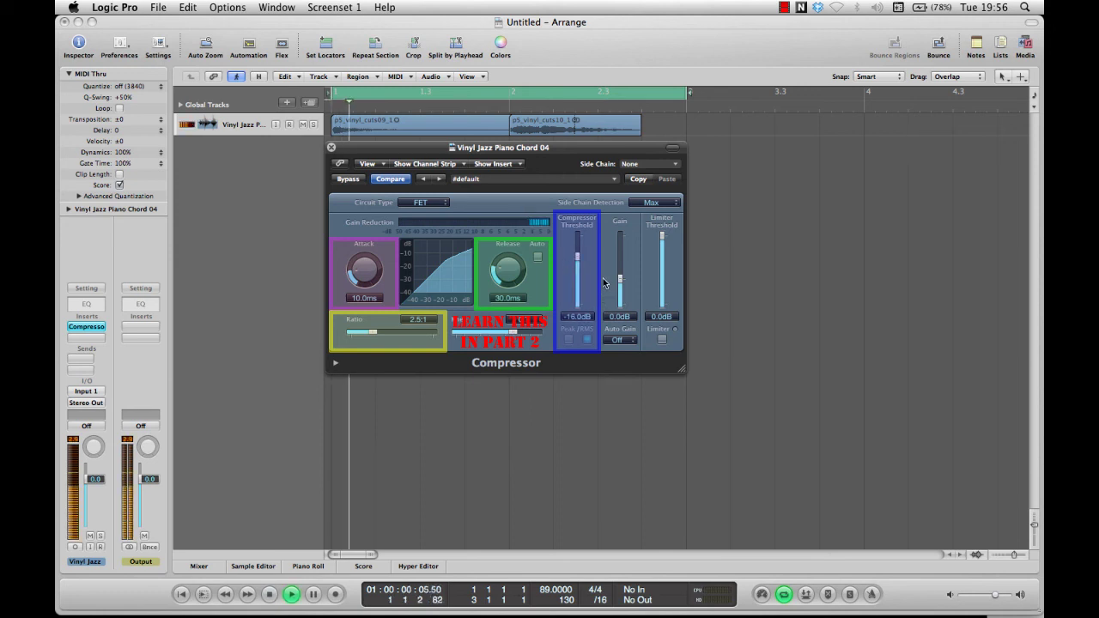
key(space)
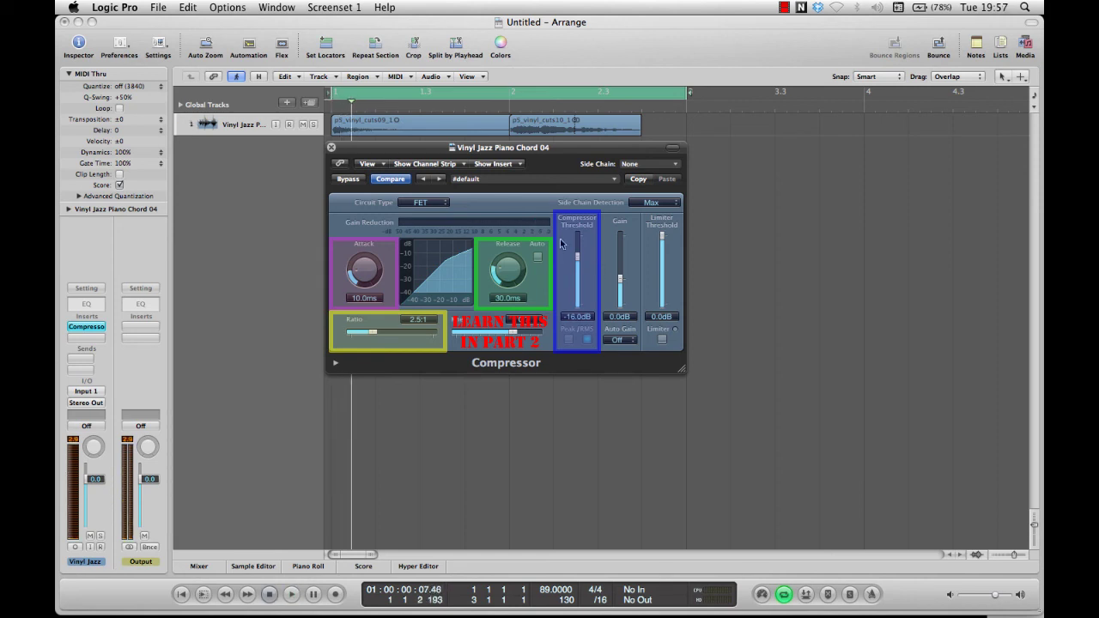
key(space)
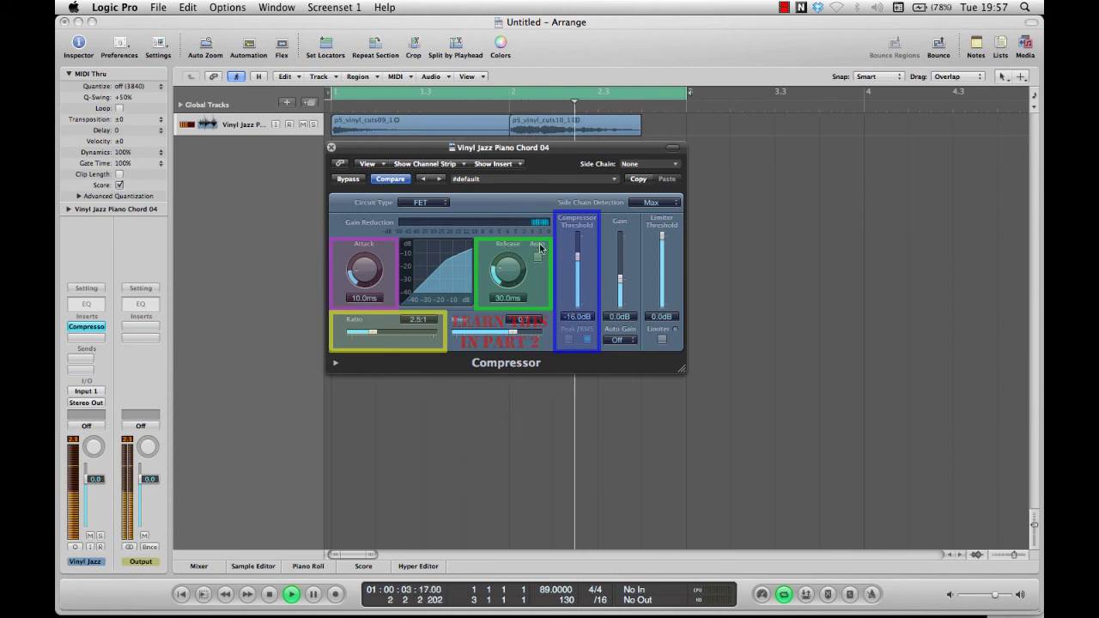
key(space)
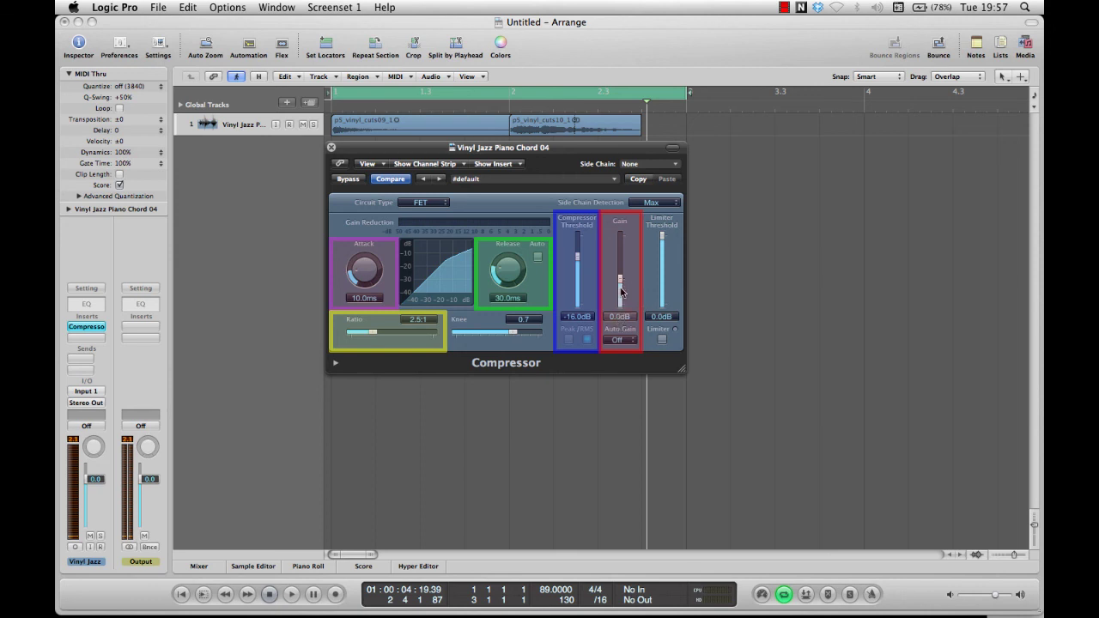
Raise the compressor's make-up gain to 2.5 dB
drag(619, 282, 620, 279)
double_click(618, 317)
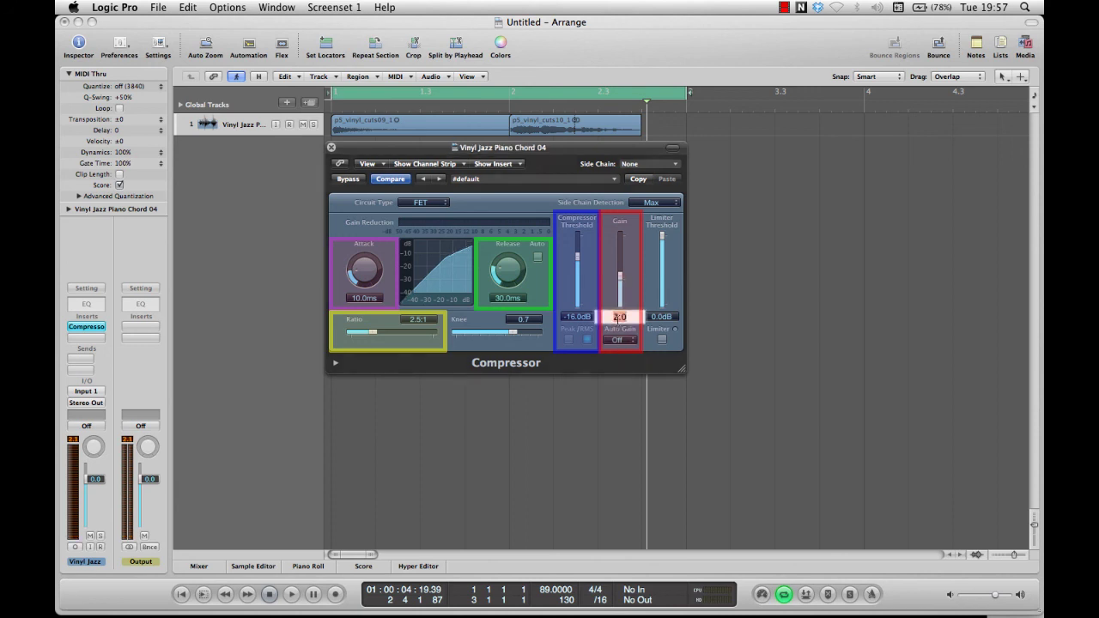
text(2.5)
key(Return)
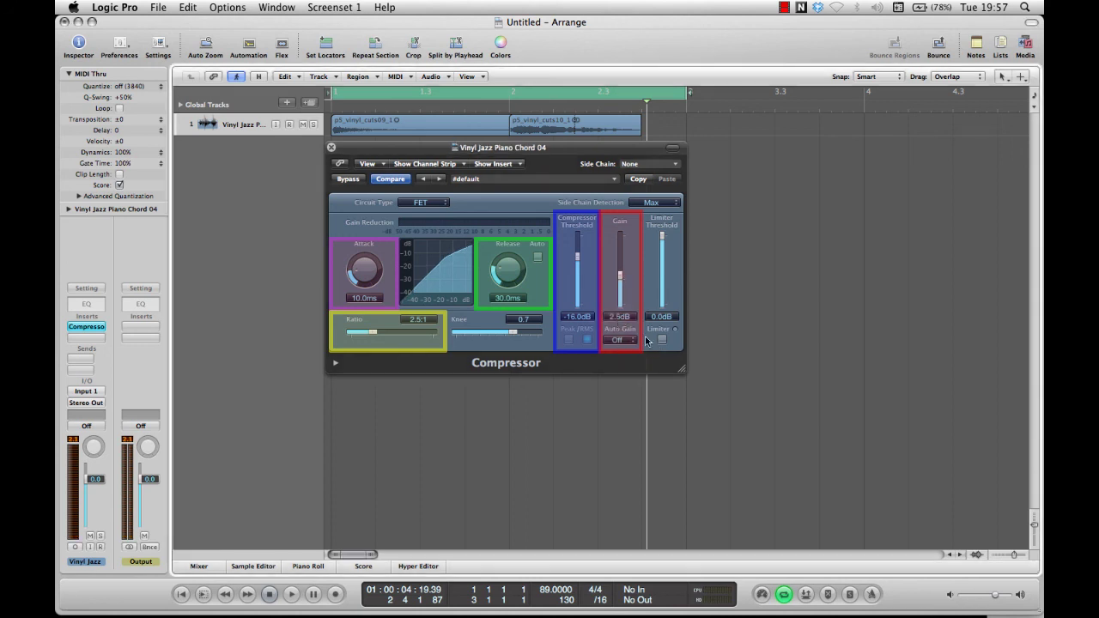